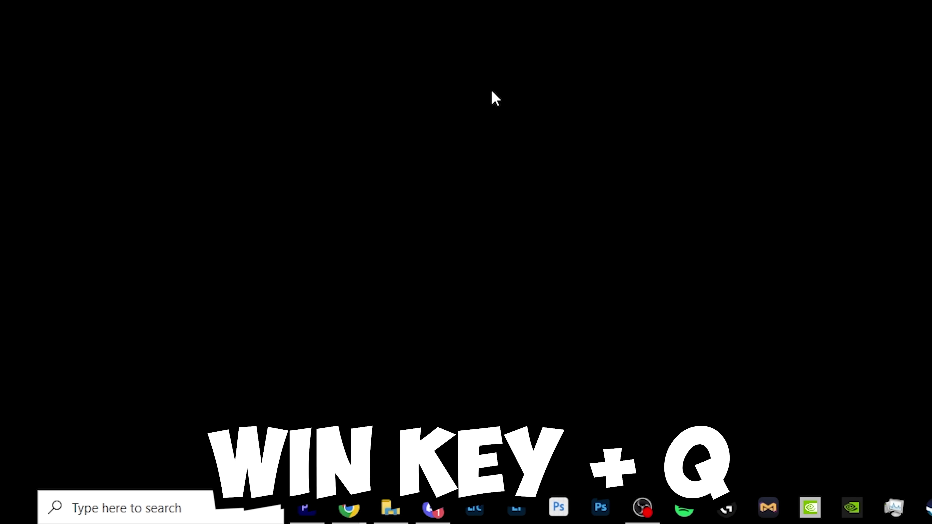
Open the Run dialog from the Start menu's system shortcuts and enter 'prefetch'
key(super+q)
text(run)
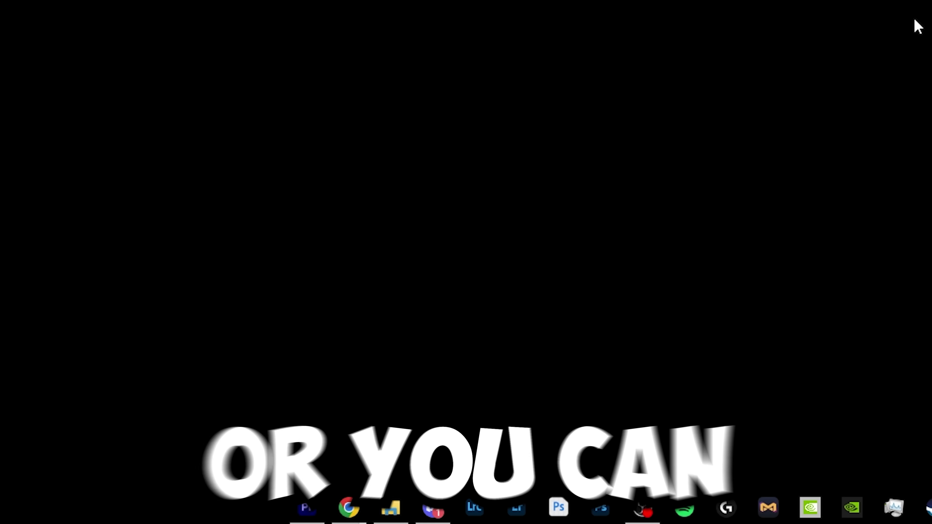
right_click(31, 511)
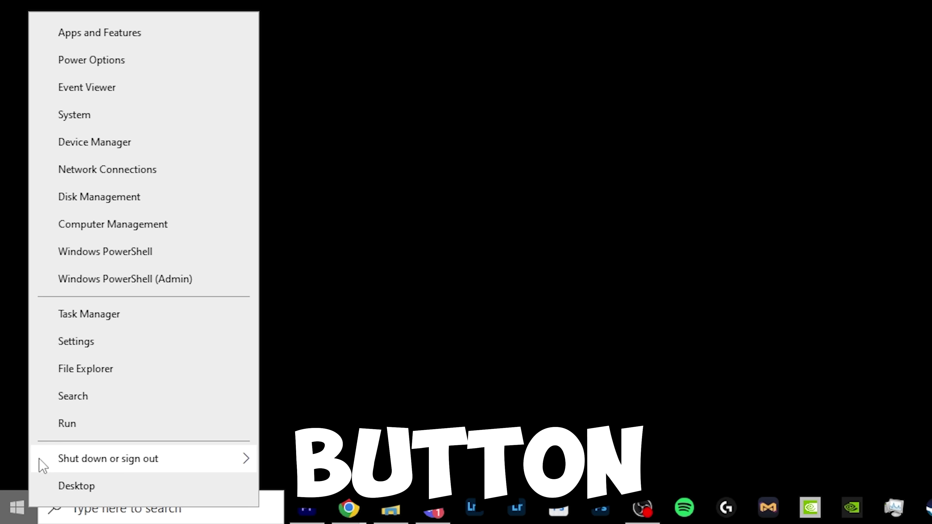
click(66, 426)
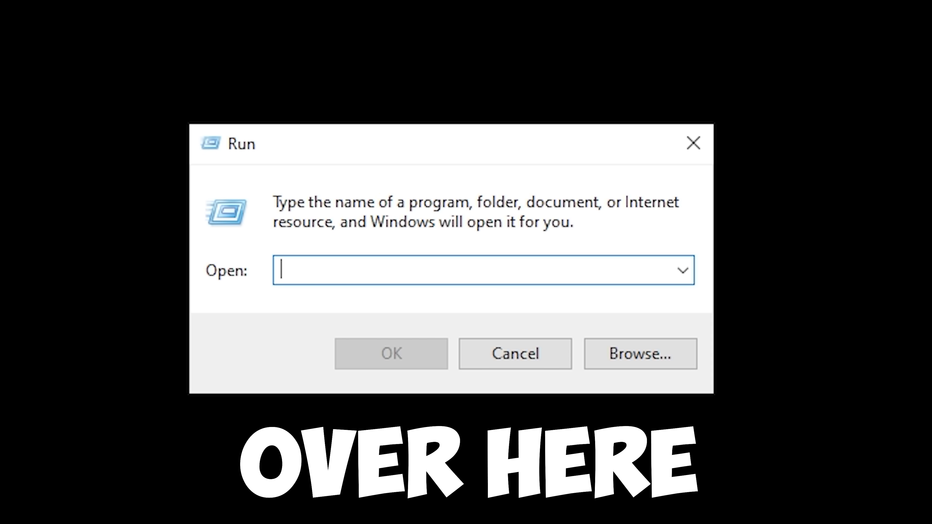
text(prefetch)
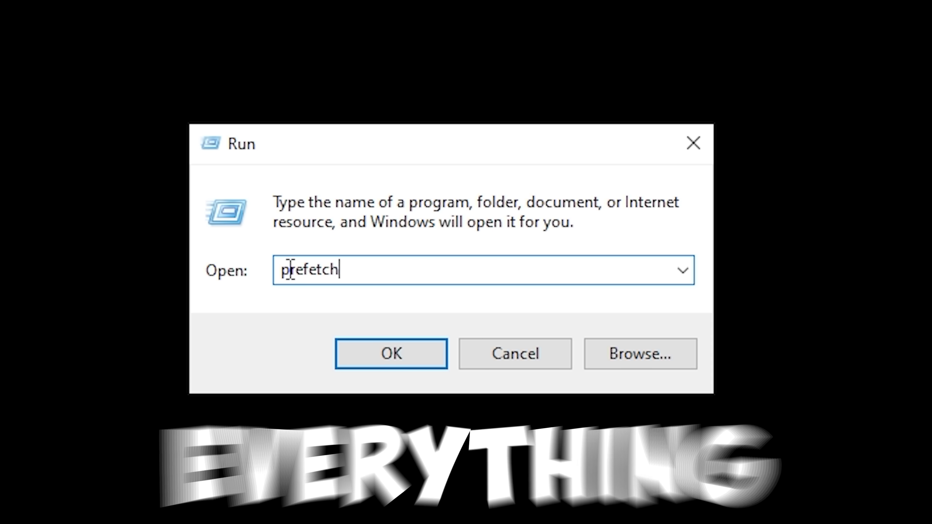
drag(283, 272, 332, 273)
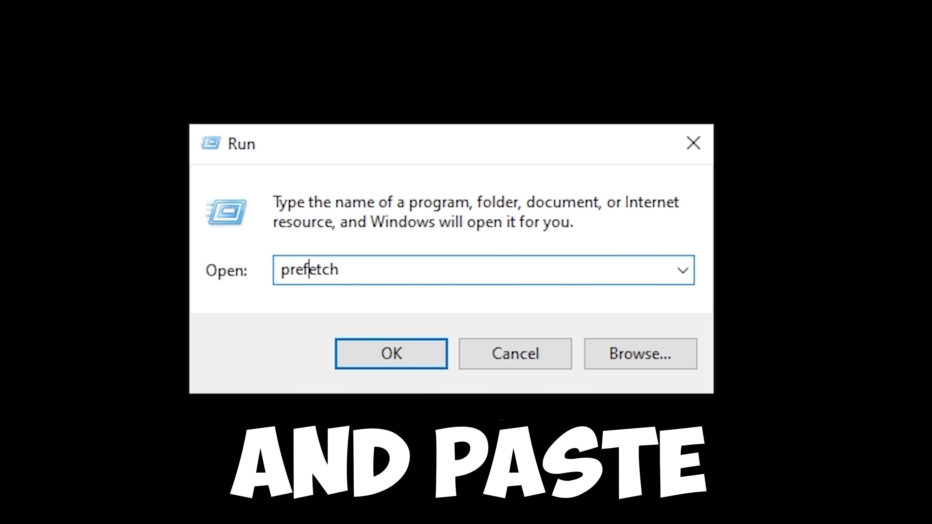
Open prefetch, select all, and delete the single file ResPriHMStaticDb.ebd
click(375, 354)
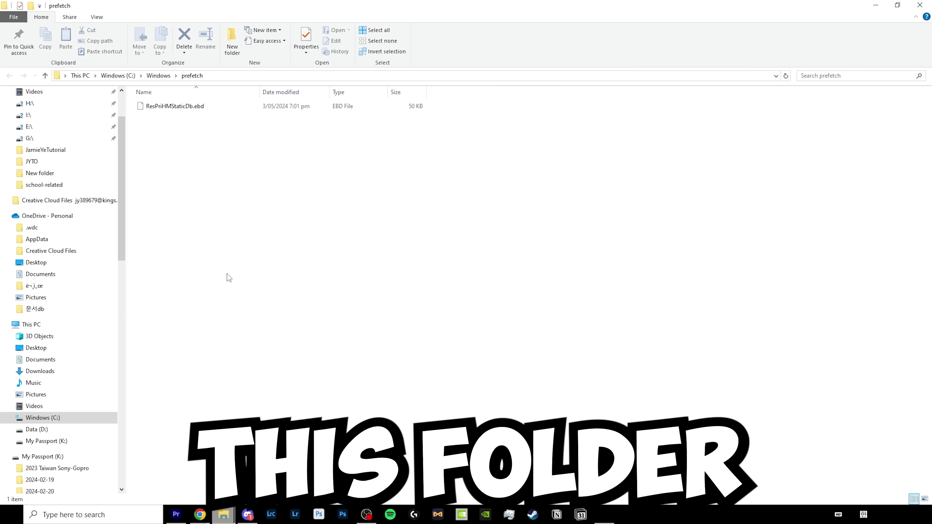
drag(192, 122, 246, 109)
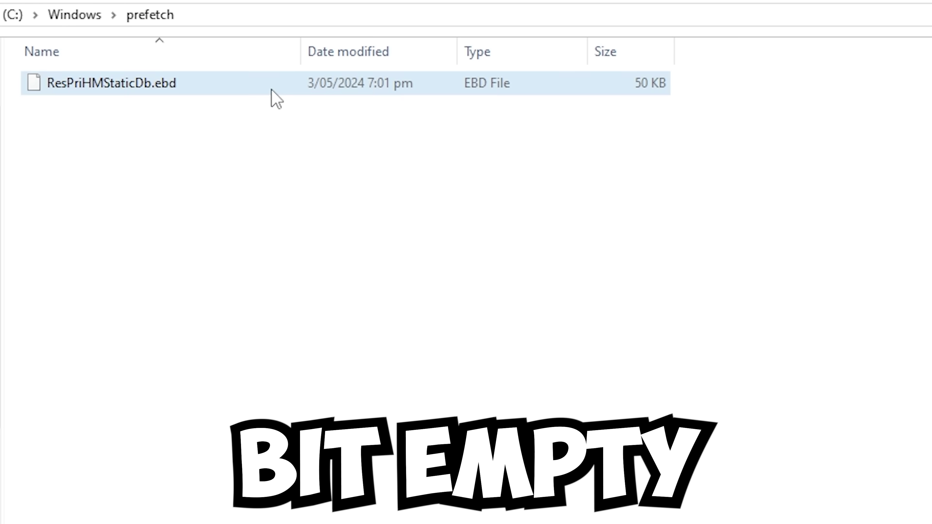
click(259, 125)
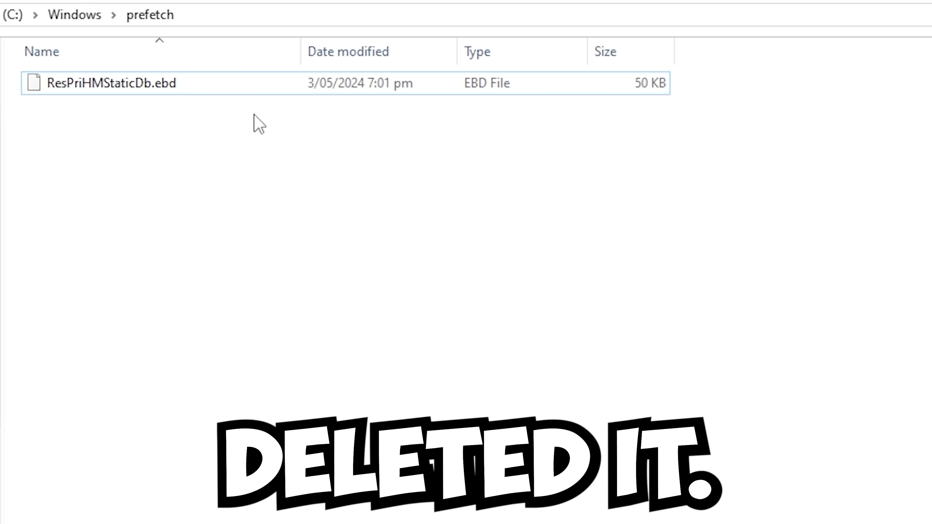
click(198, 93)
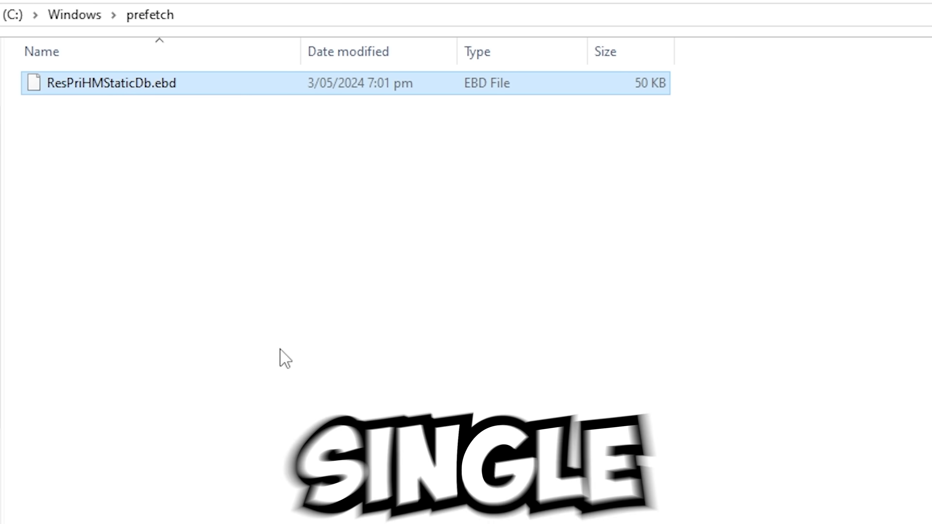
right_click(235, 86)
click(189, 142)
key(ctrl+a)
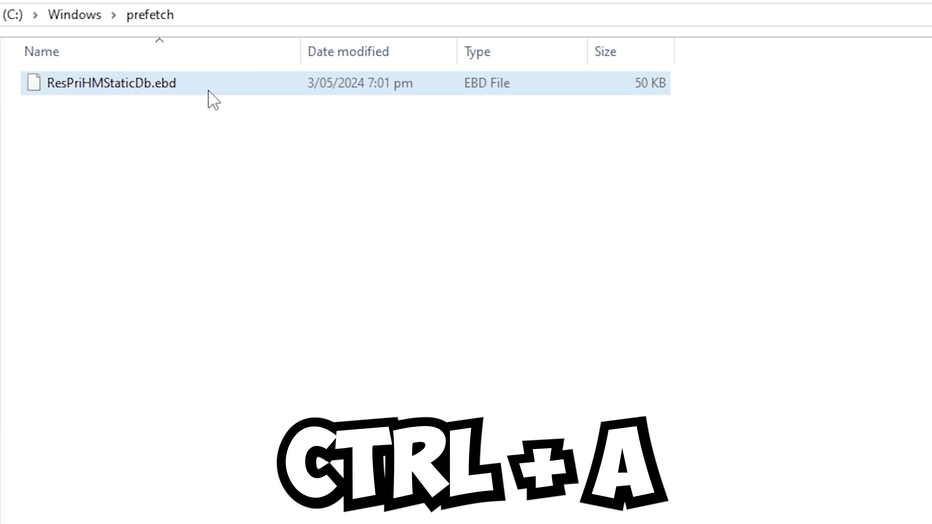
right_click(208, 88)
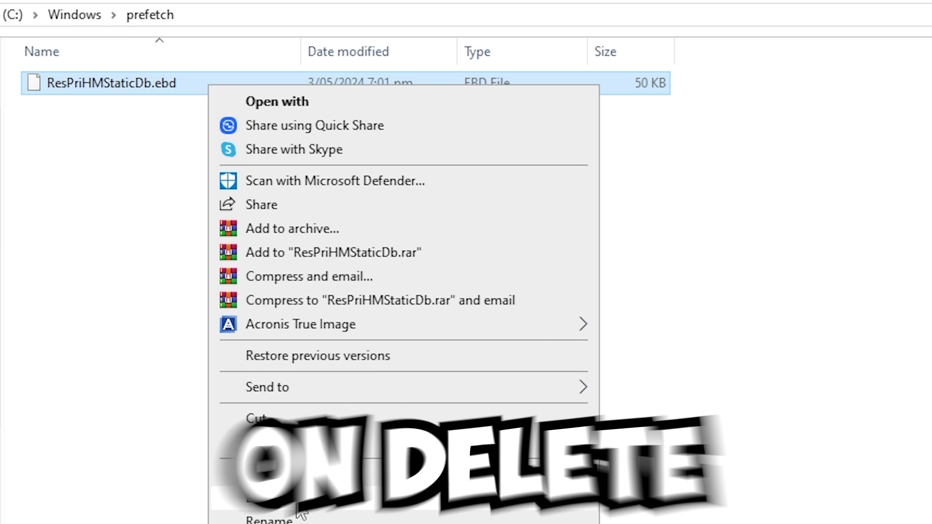
click(297, 501)
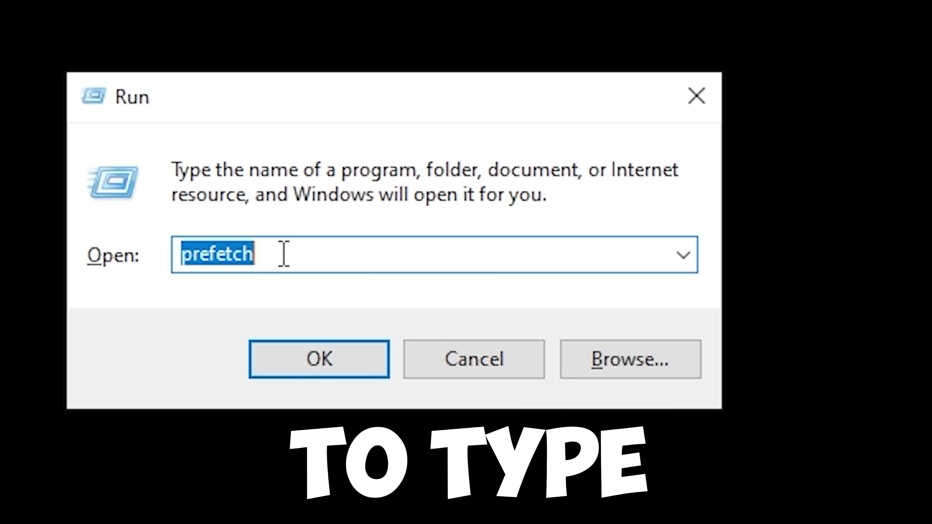
Open the Windows Temp folder via Run, delete all items, and approve administrator permission
text(temp)
key(Return)
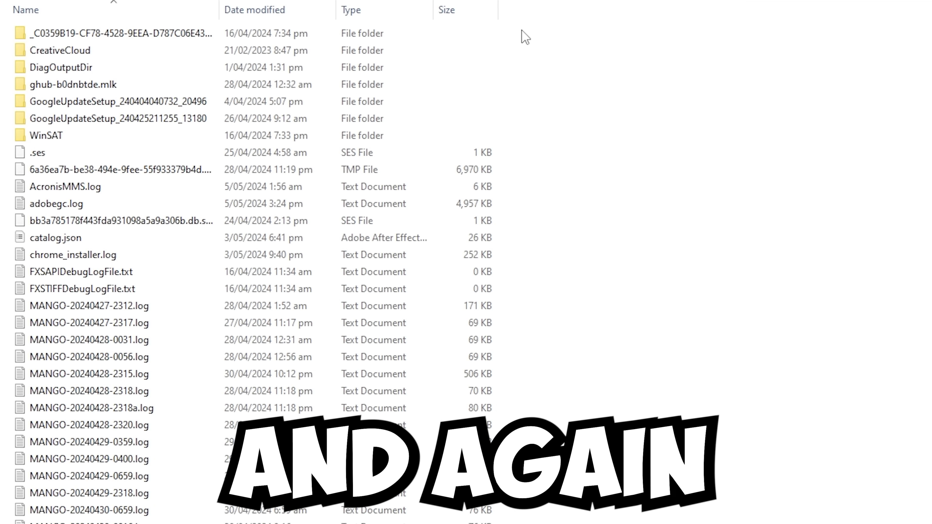
drag(494, 51, 477, 521)
right_click(338, 518)
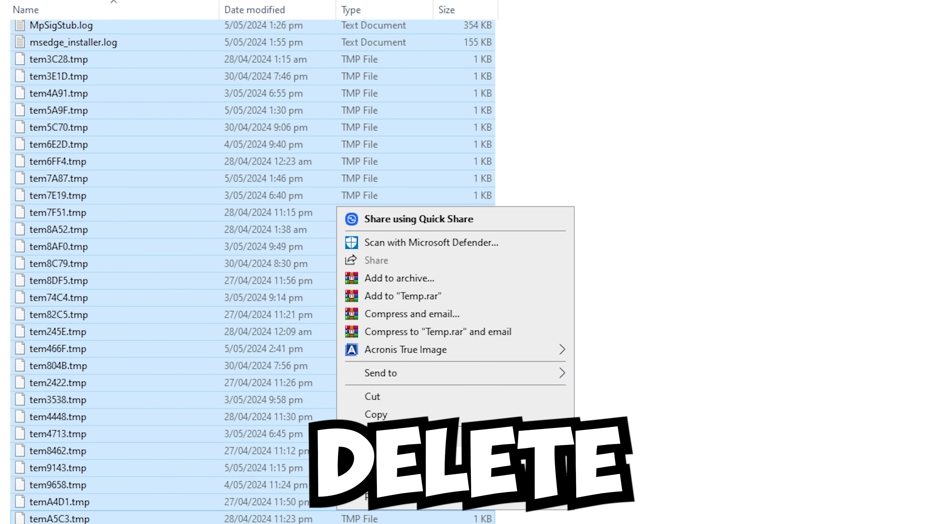
click(367, 503)
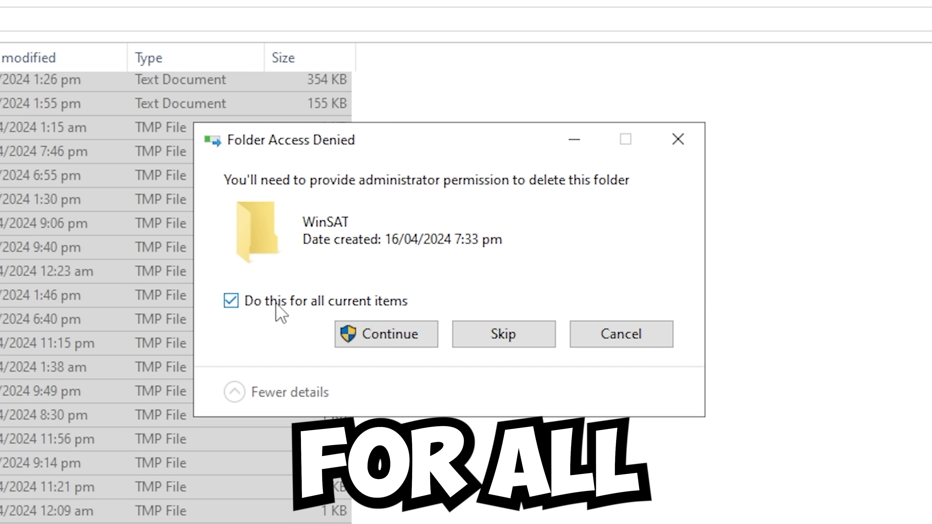
click(375, 335)
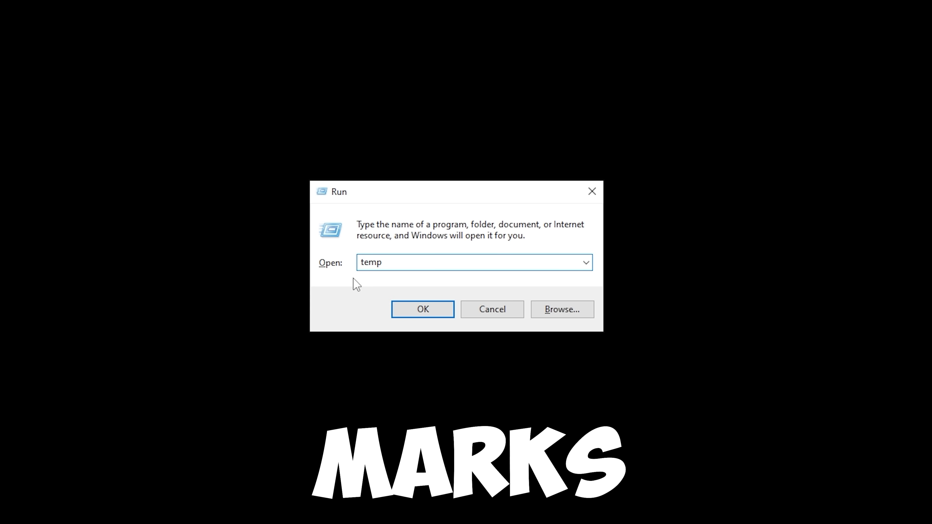
Open %temp% and recycle all 19,854 temporary items
text(%temp%)
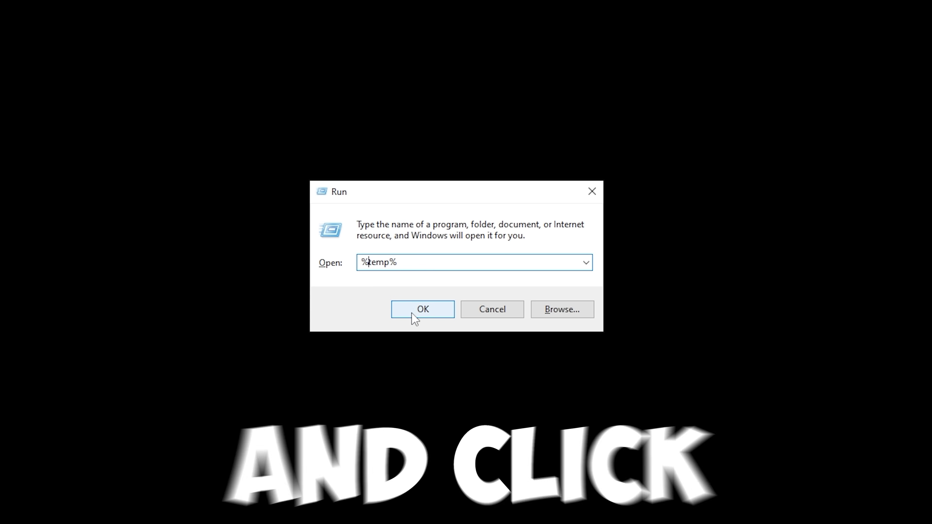
click(430, 296)
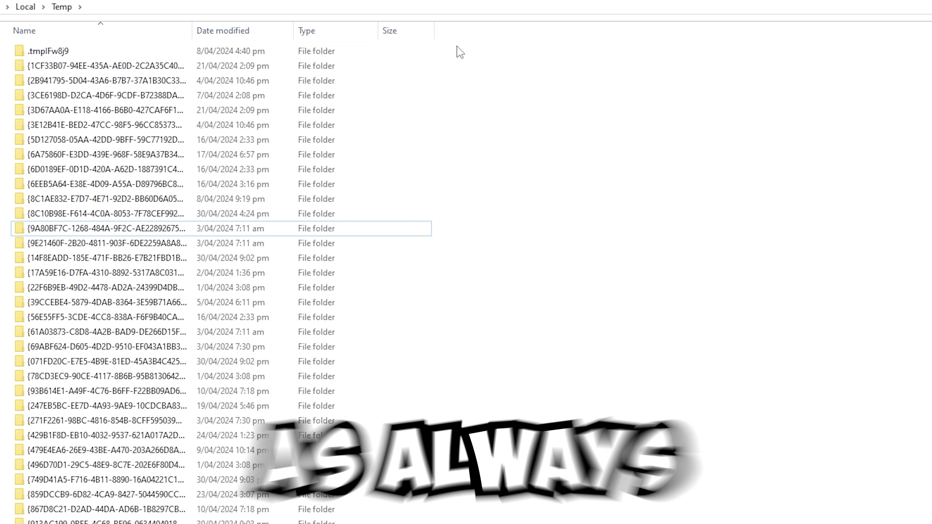
drag(297, 44, 457, 523)
right_click(243, 428)
click(279, 381)
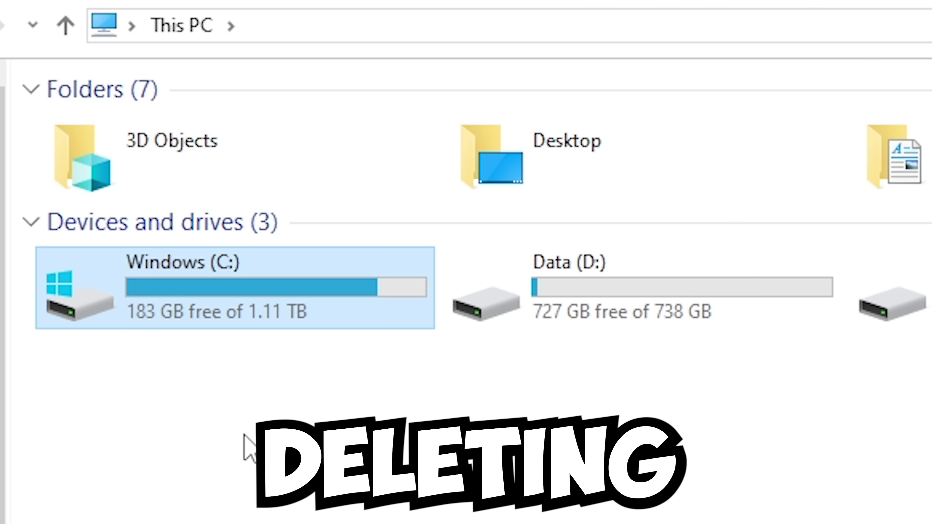
Open drive C: and delete the 43.8 GB Windows.old folder, approving administrator permission
click(294, 410)
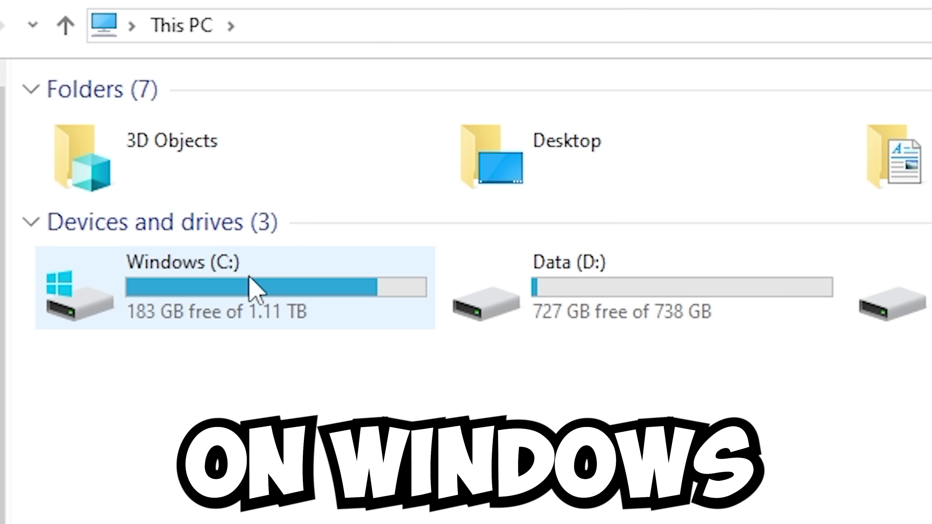
double_click(253, 288)
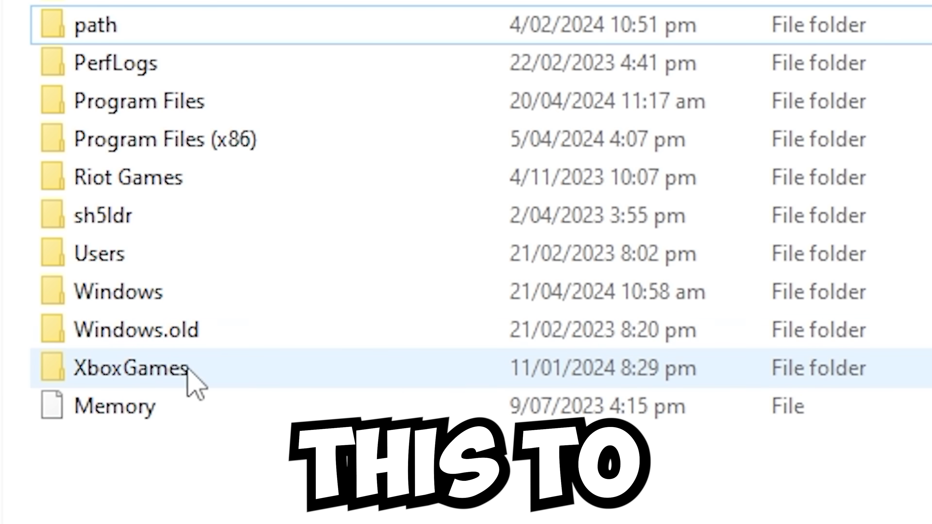
click(241, 323)
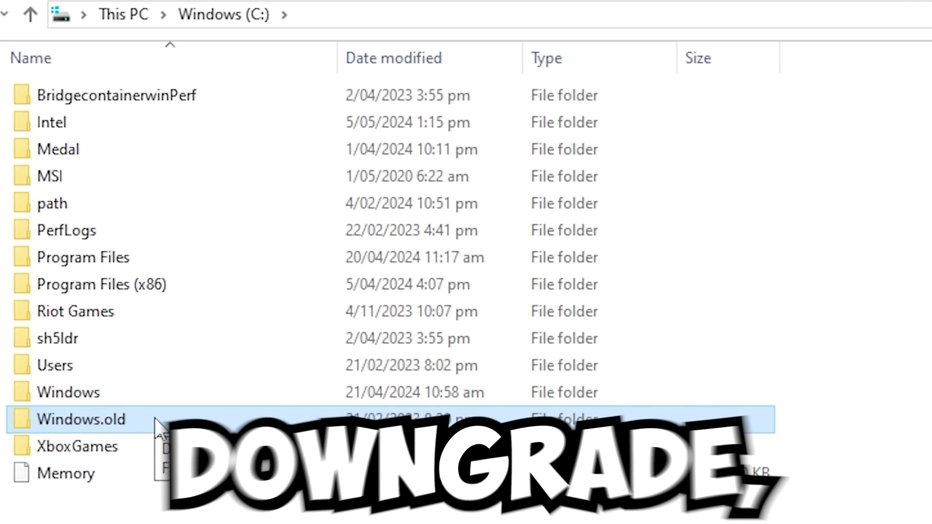
right_click(156, 422)
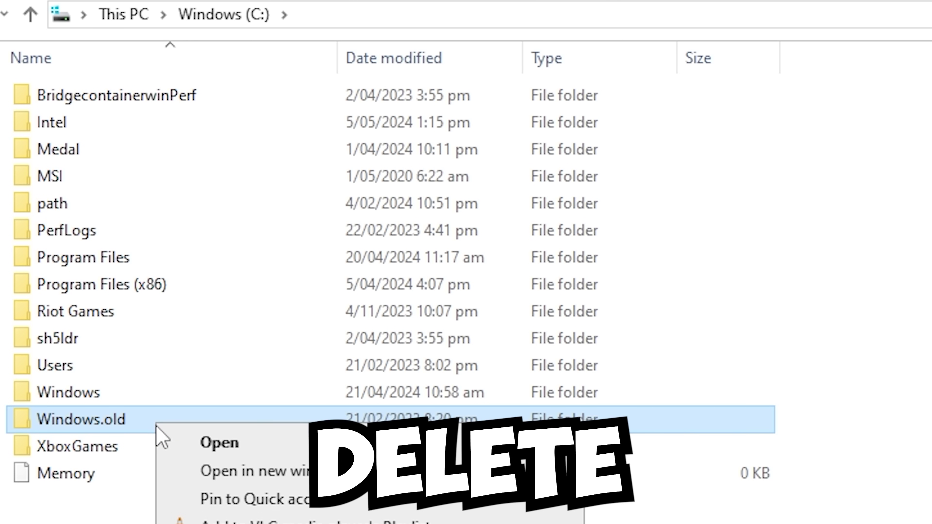
key(d)
click(440, 190)
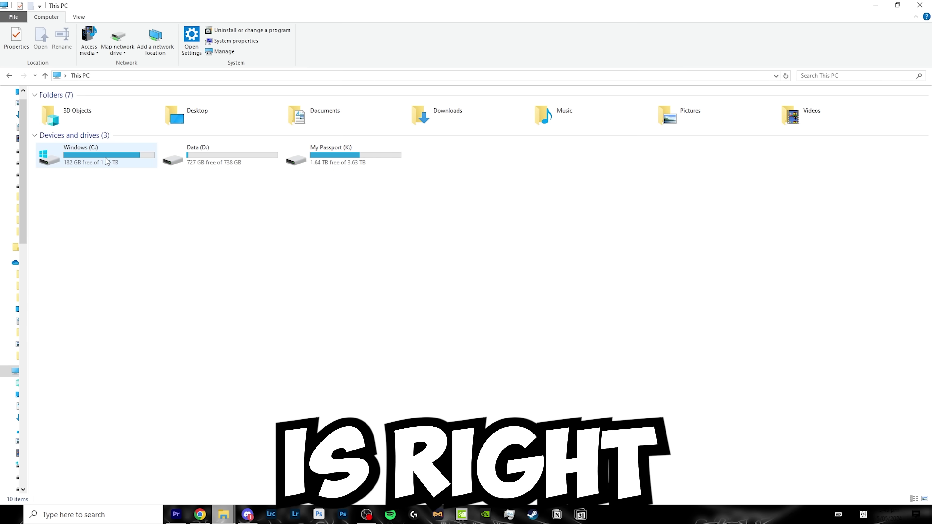
From C: Properties > Tools > Optimize, turn on weekly scheduled drive optimization
click(105, 157)
right_click(181, 111)
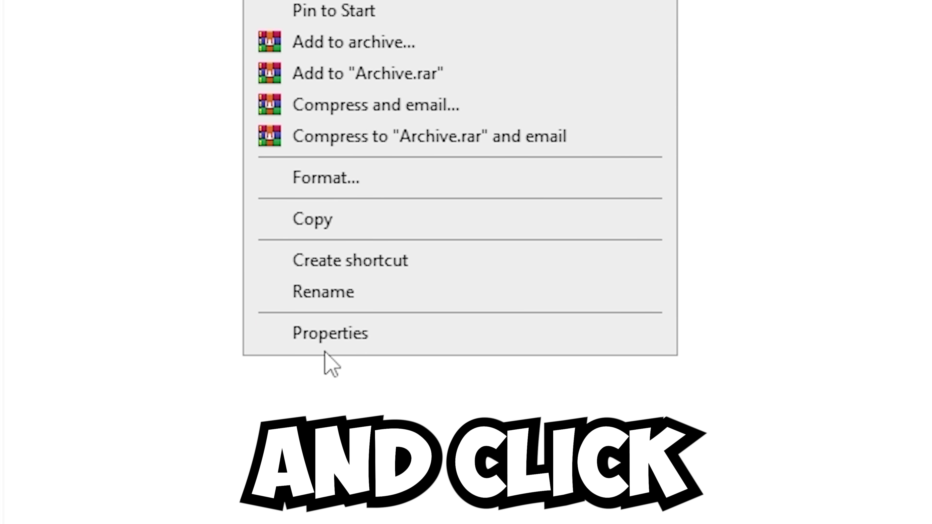
click(327, 341)
click(447, 172)
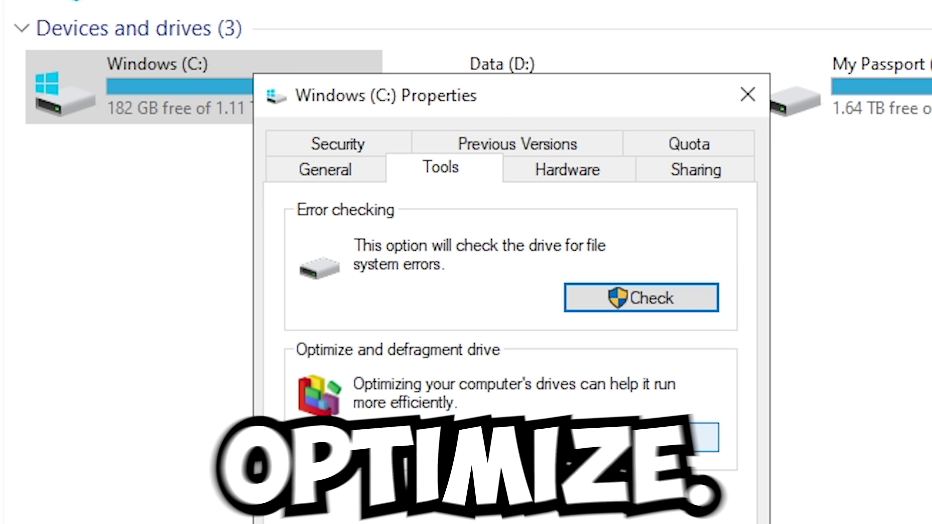
click(642, 437)
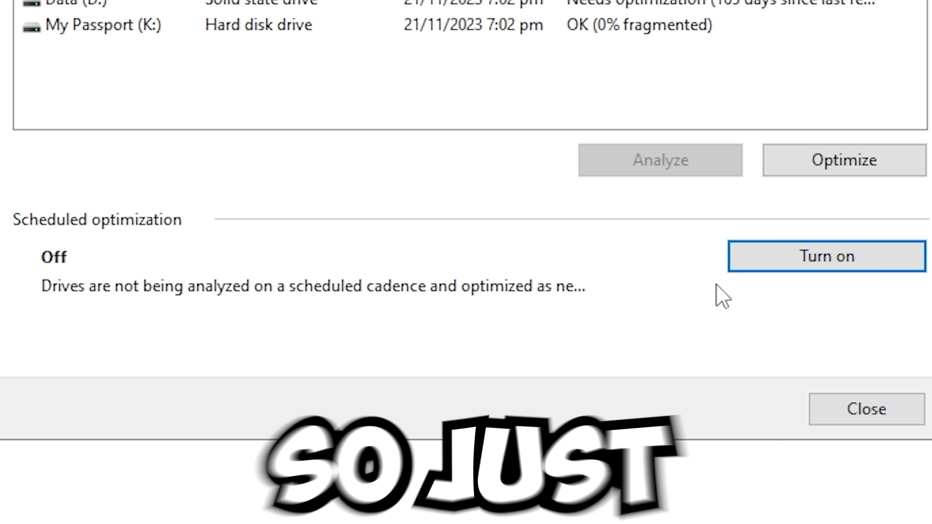
click(757, 268)
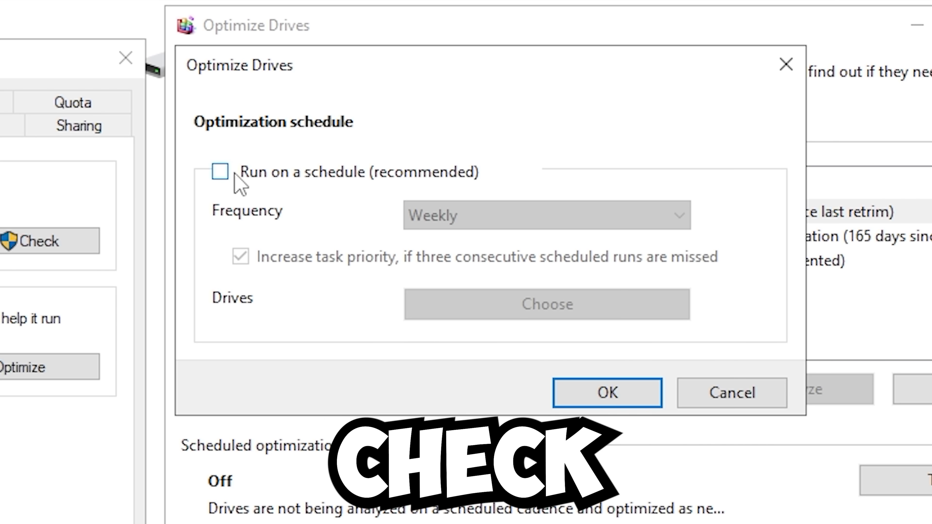
click(235, 174)
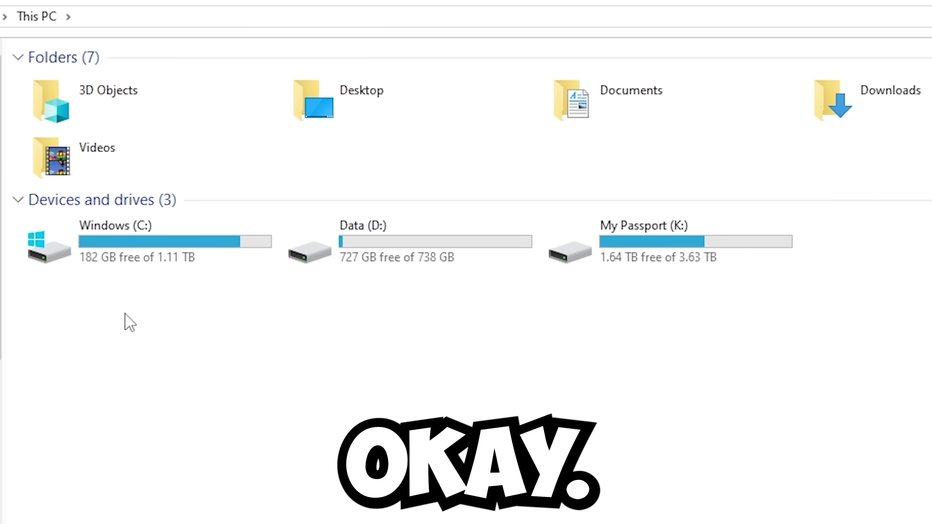
Browse to C:\Windows\SoftwareDistribution and select all five of its items
double_click(140, 263)
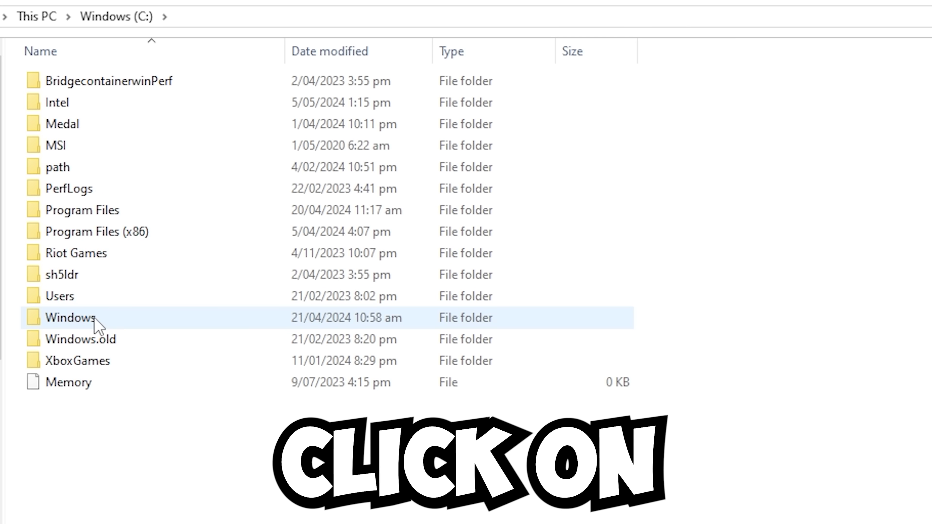
double_click(94, 319)
scroll(142, 467, down, 20)
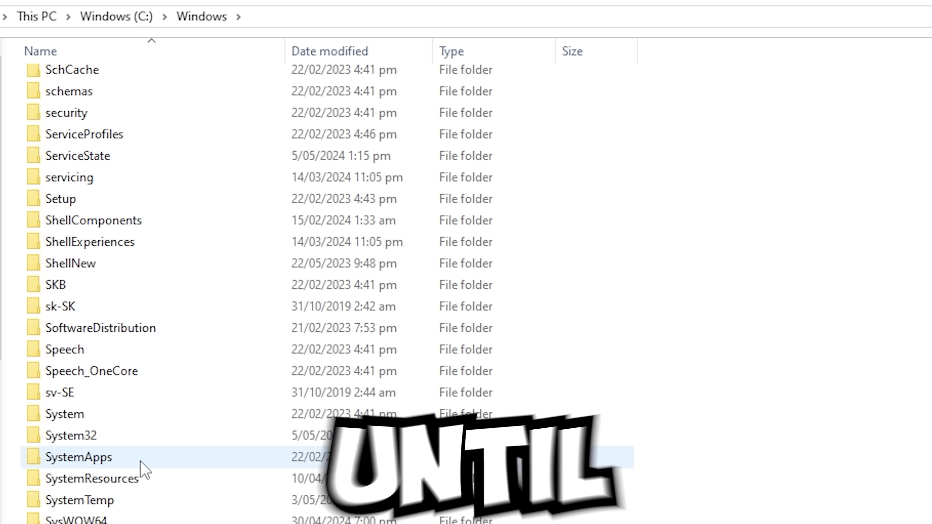
double_click(142, 331)
drag(110, 289, 100, 84)
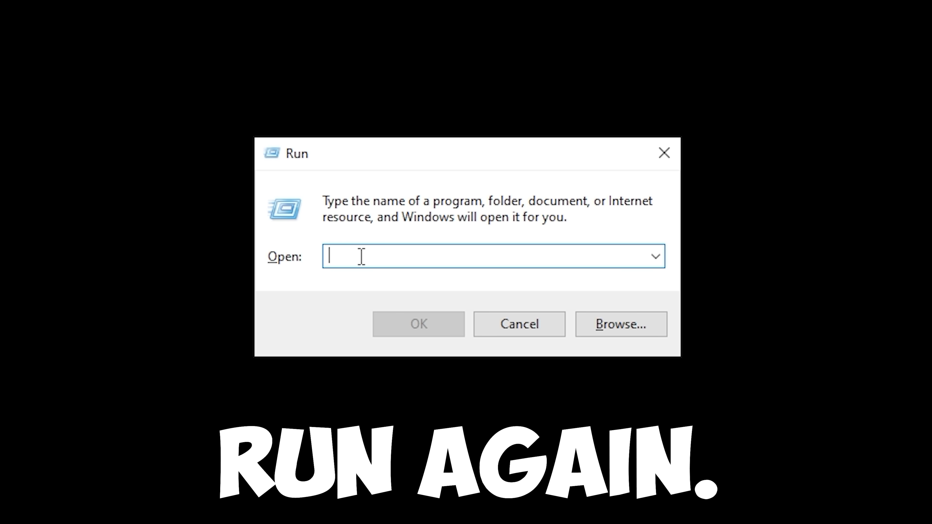
Run %appdata%, then browse into AppData\Local and scroll through its folders
text(%)
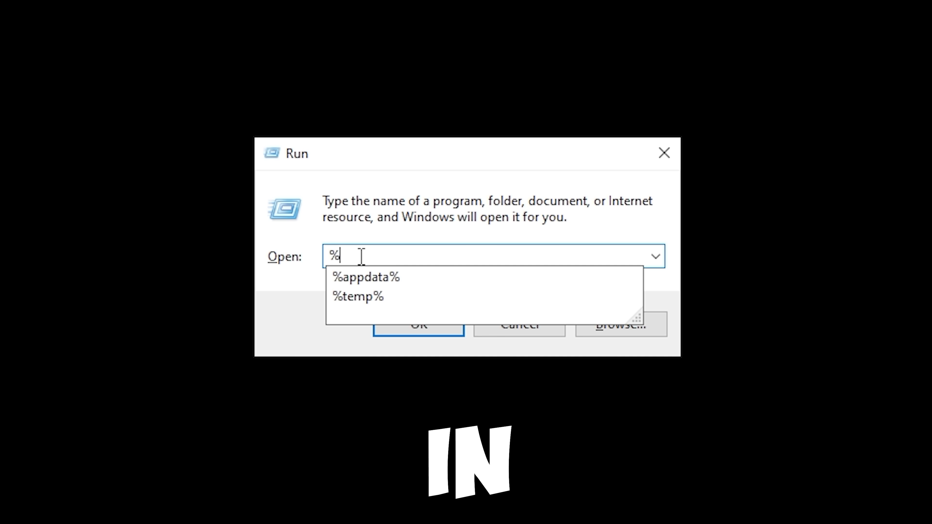
text(appdata%)
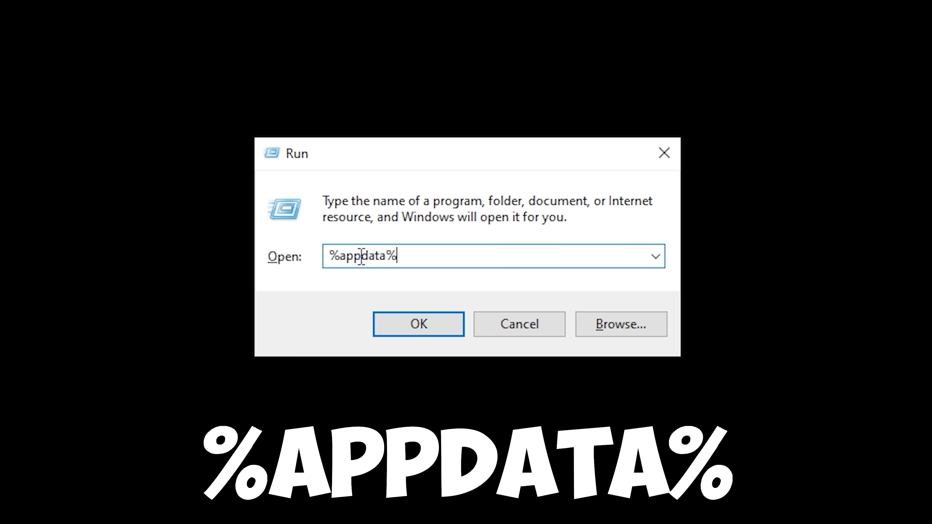
key(Return)
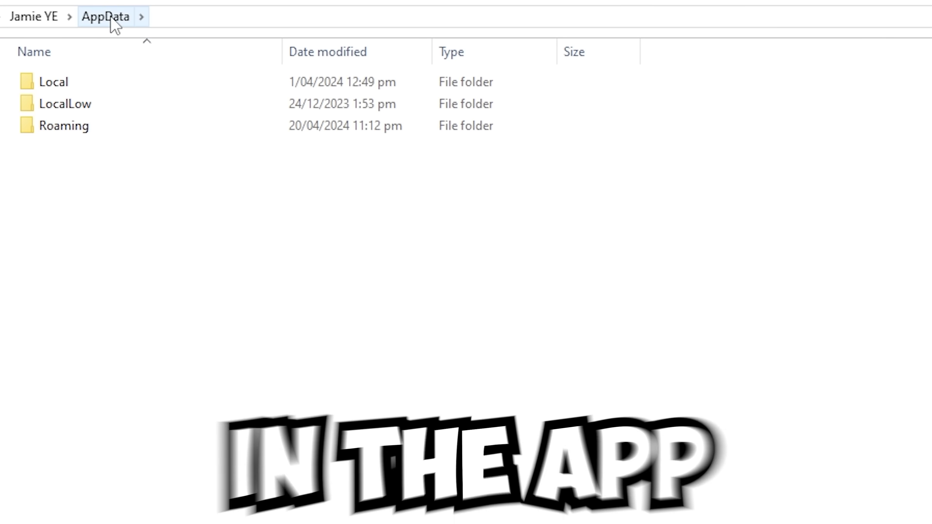
double_click(95, 90)
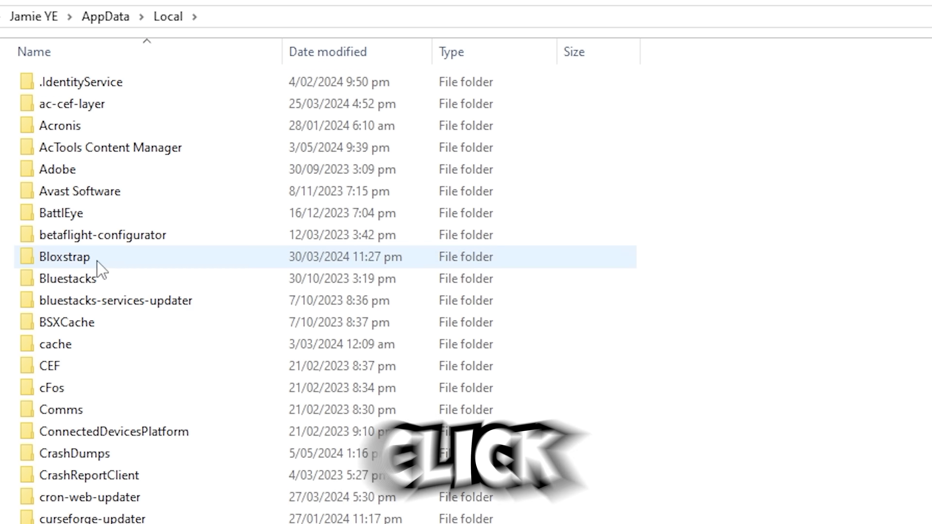
scroll(110, 294, down, 9)
scroll(131, 332, down, 4)
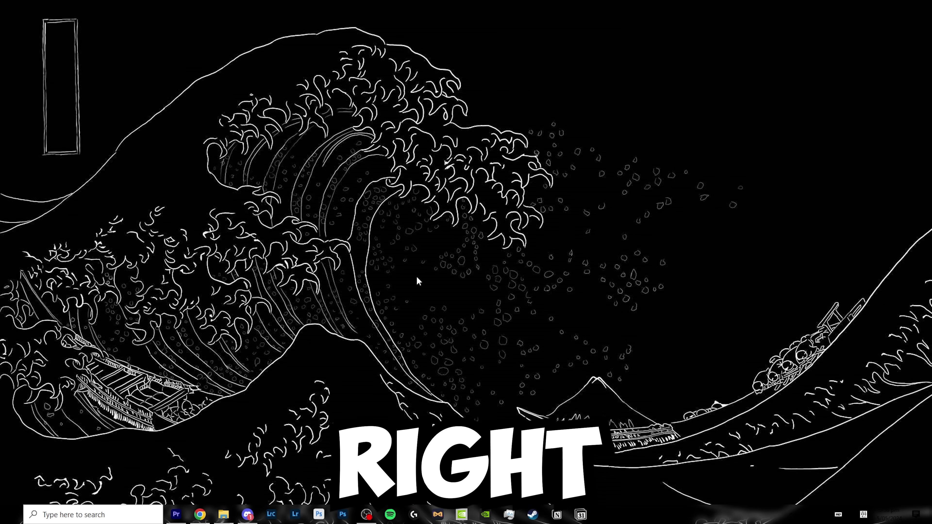
Bring up the desktop's right-click menu to reach AMD Software
right_click(415, 279)
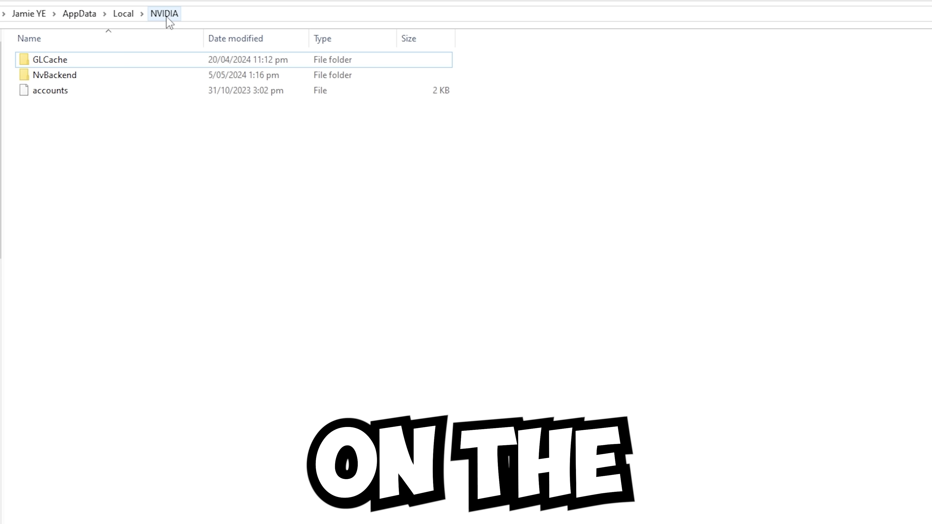
Delete both cache subfolders inside GLCache, then return to the NVIDIA folder
double_click(73, 60)
drag(85, 100, 85, 62)
right_click(85, 62)
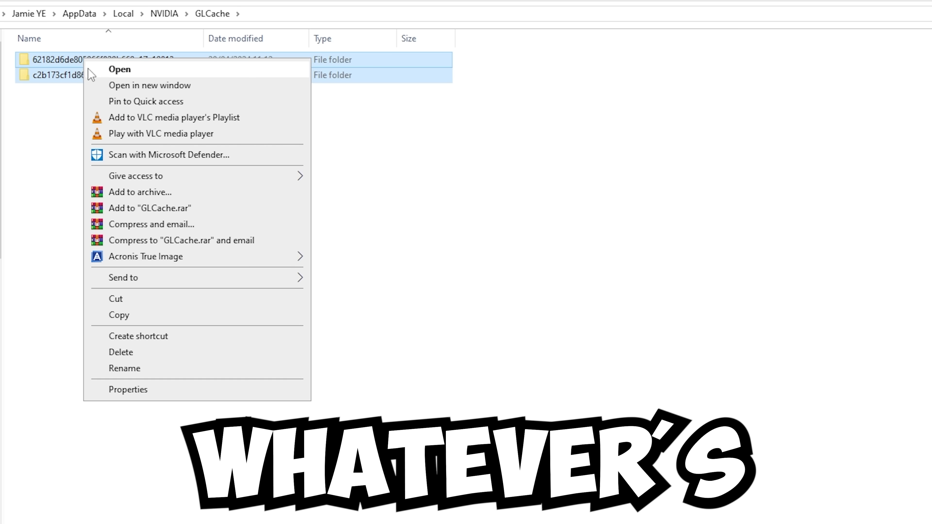
click(104, 352)
key(alt+Up)
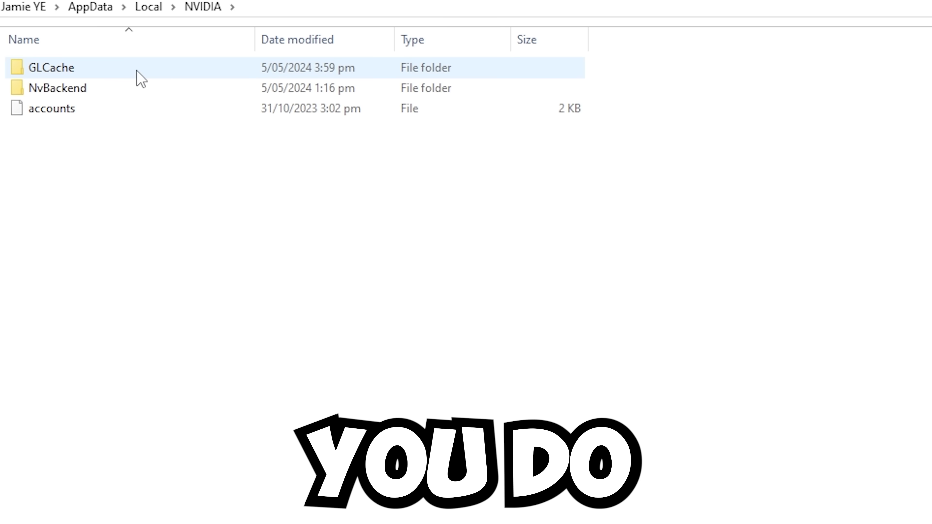
mouse_move(136, 71)
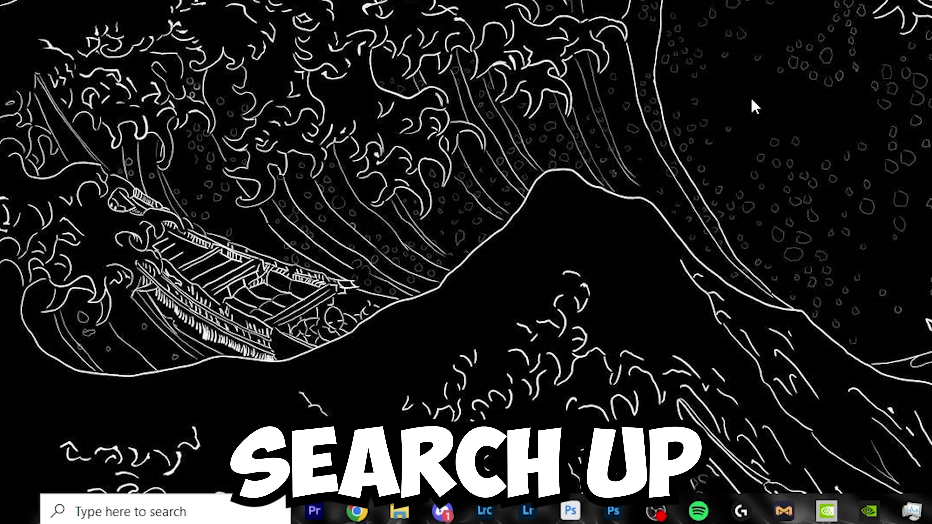
Launch Disk Cleanup from search and select the Windows (C:) drive
key(super+s)
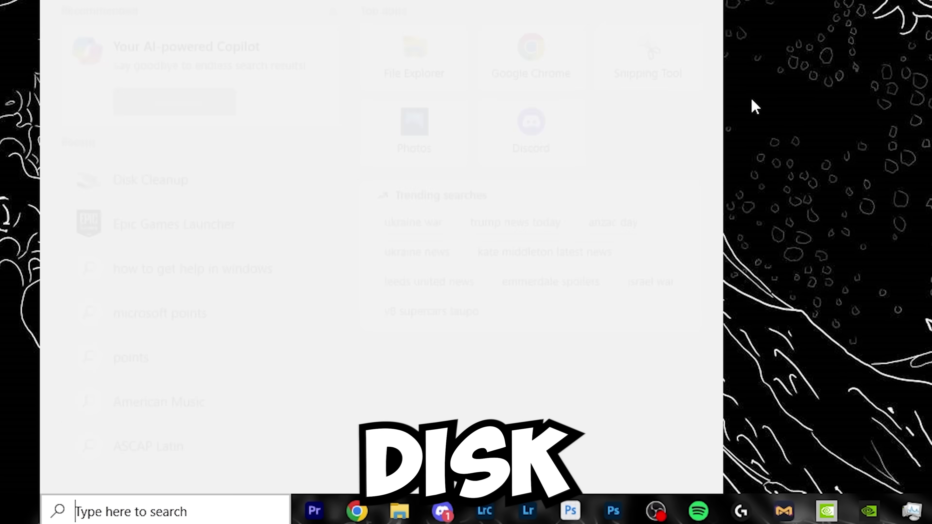
text(disk cleanup)
key(Return)
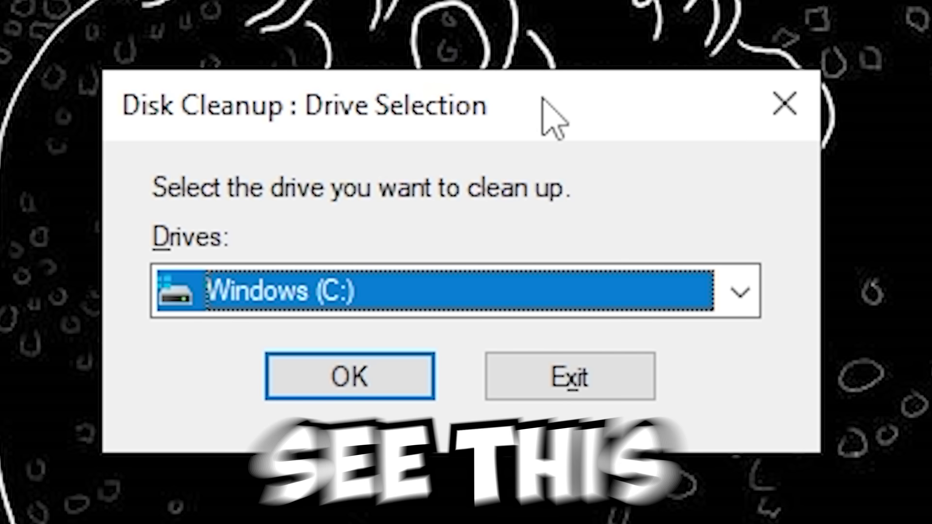
click(456, 292)
click(304, 335)
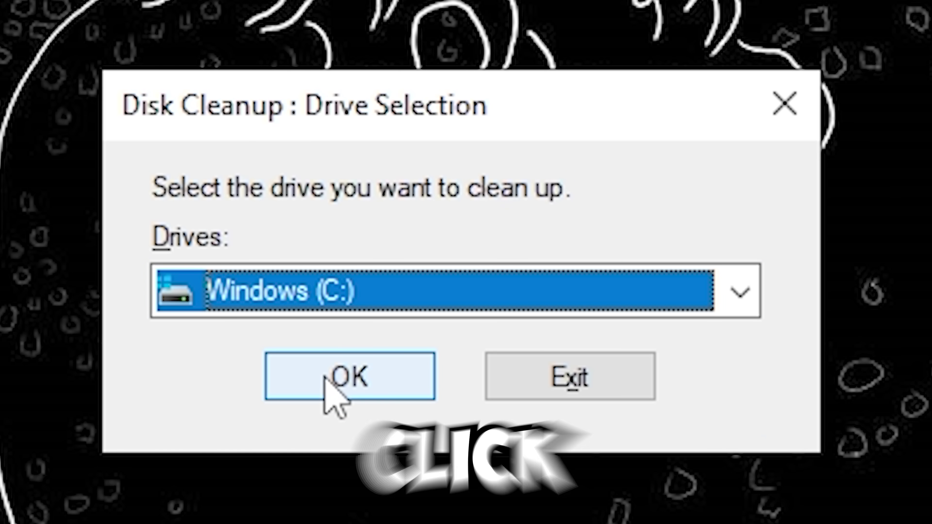
click(324, 376)
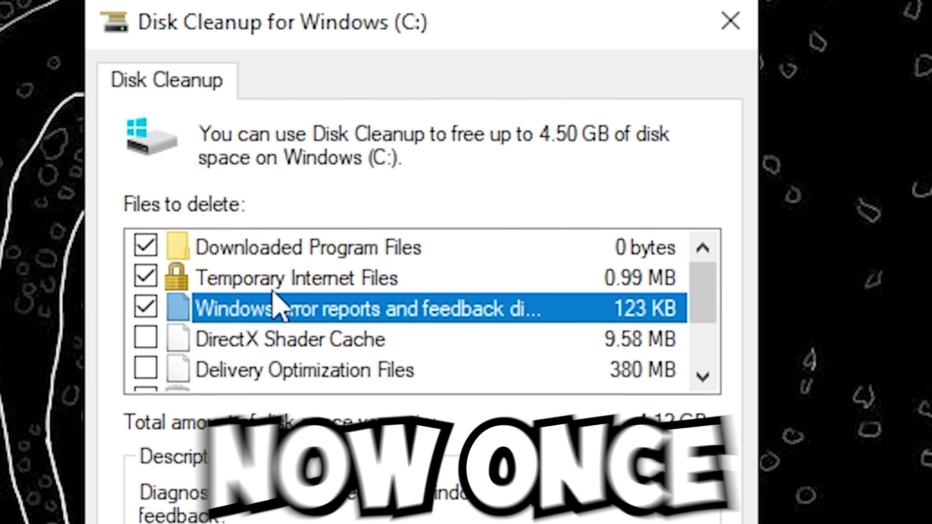
Review the checked items (Recycle Bin, Temporary files, Thumbnails, 4.12 GB) and permanently delete them
click(272, 288)
click(273, 312)
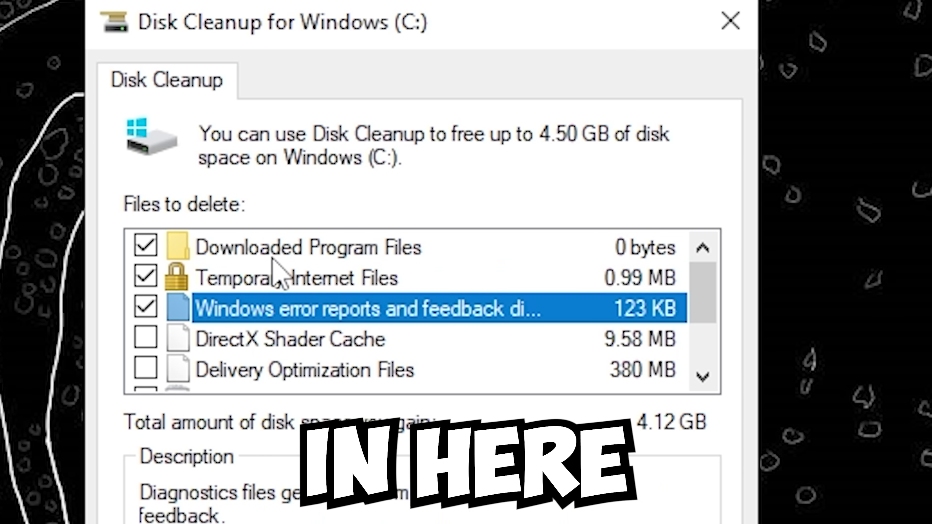
click(272, 257)
scroll(327, 279, down, 1)
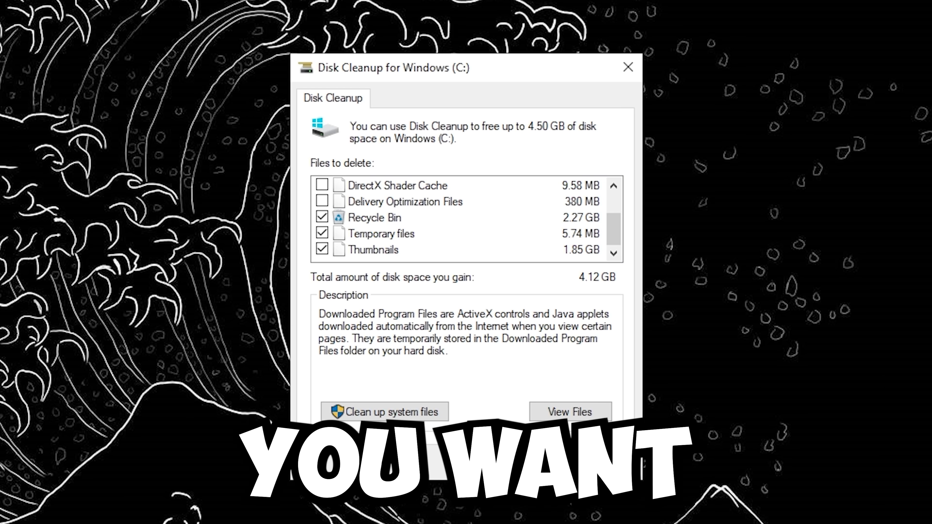
click(529, 462)
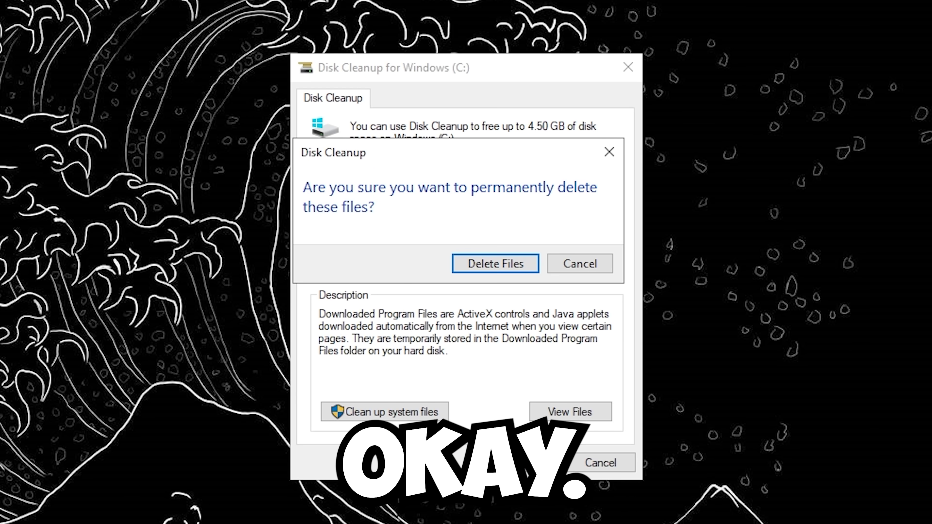
click(511, 267)
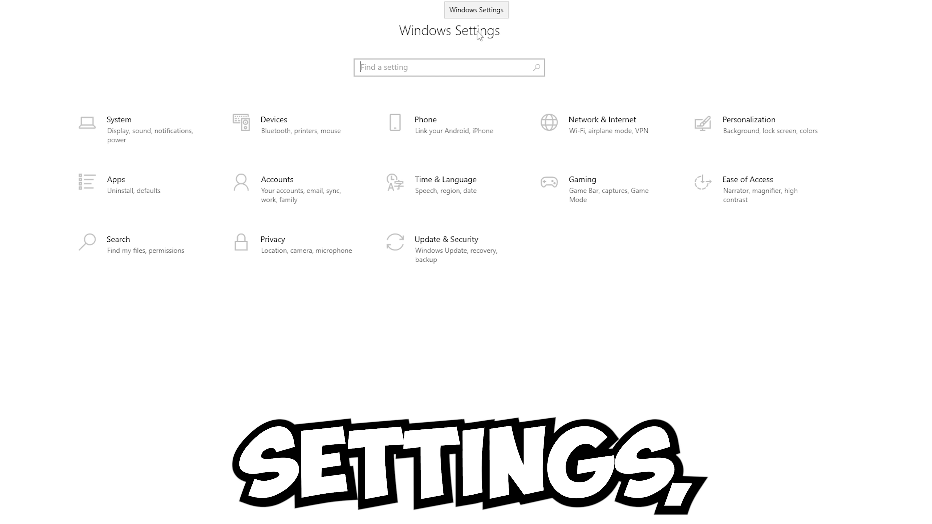
Sort installed apps by size and select the largest, Adobe Photoshop (Beta) at 4.68 GB
click(132, 185)
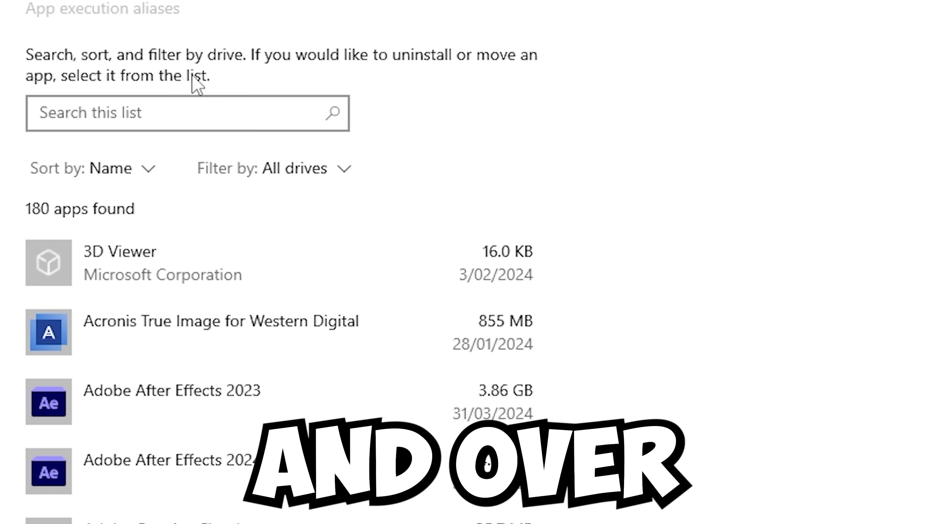
click(141, 177)
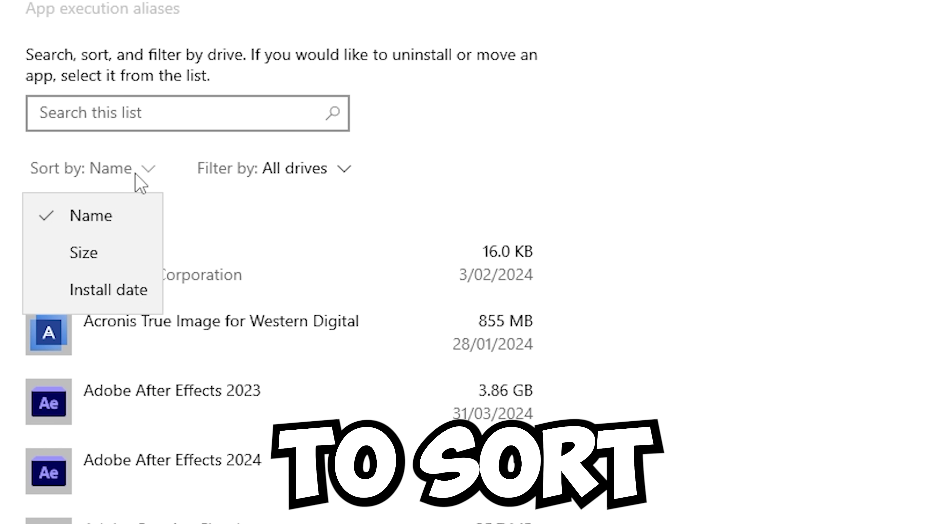
click(125, 252)
scroll(125, 252, down, 10)
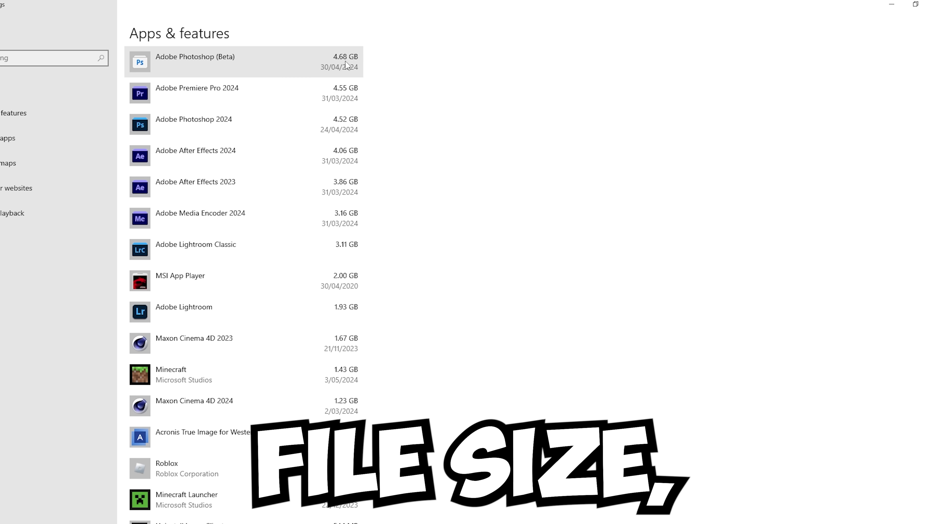
click(347, 65)
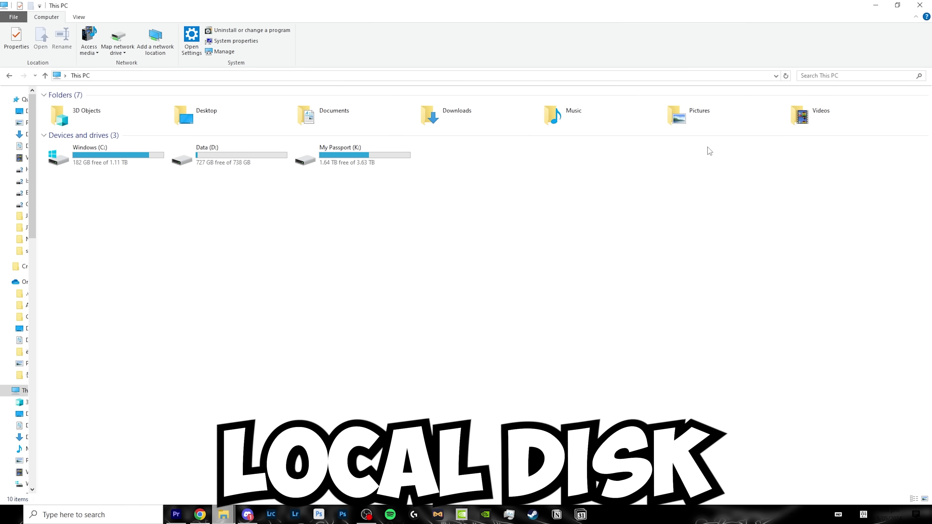
Search This PC for SIZE:GIGANTIC and select the ten MP4 videos over 4 GB
click(823, 75)
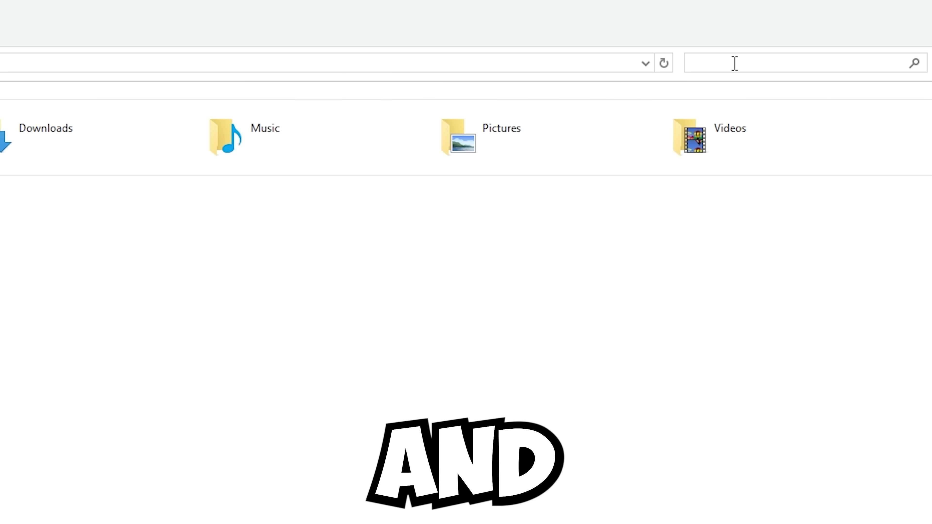
text(SIZE:)
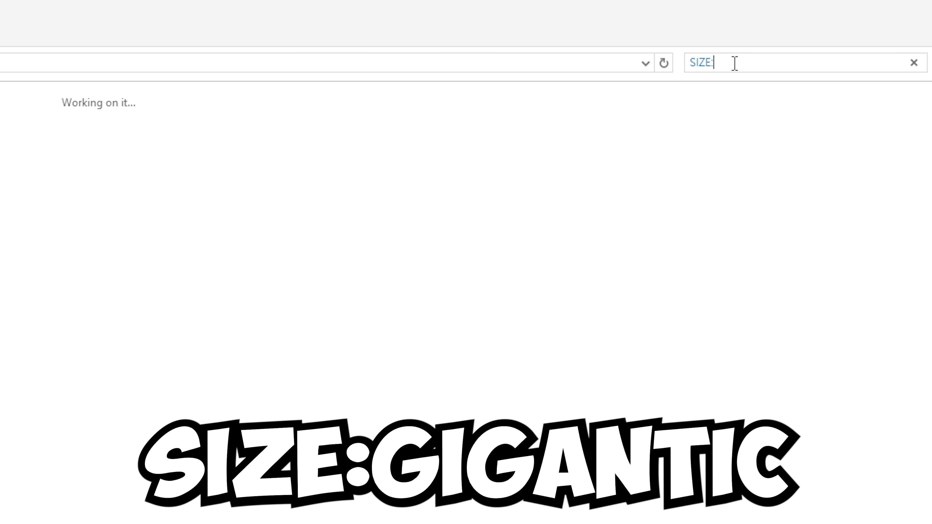
text(GIGANTI)
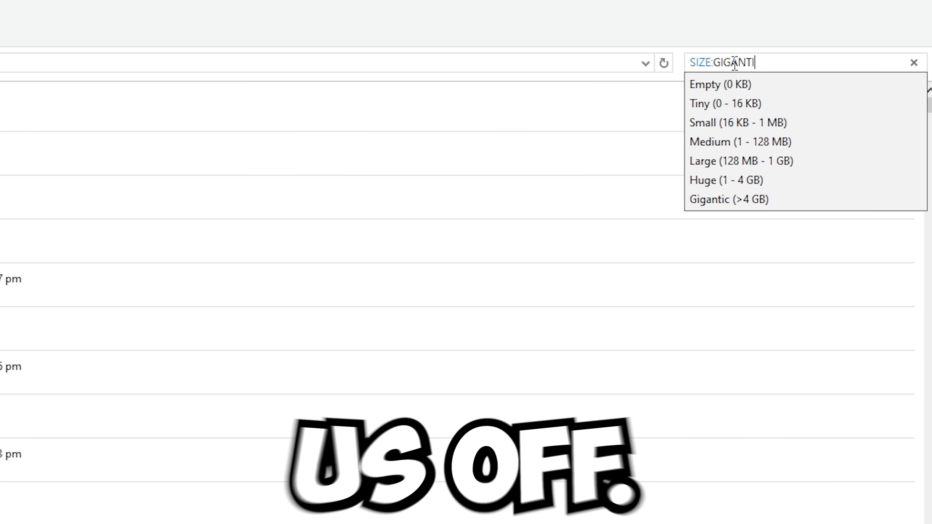
text(C)
key(Return)
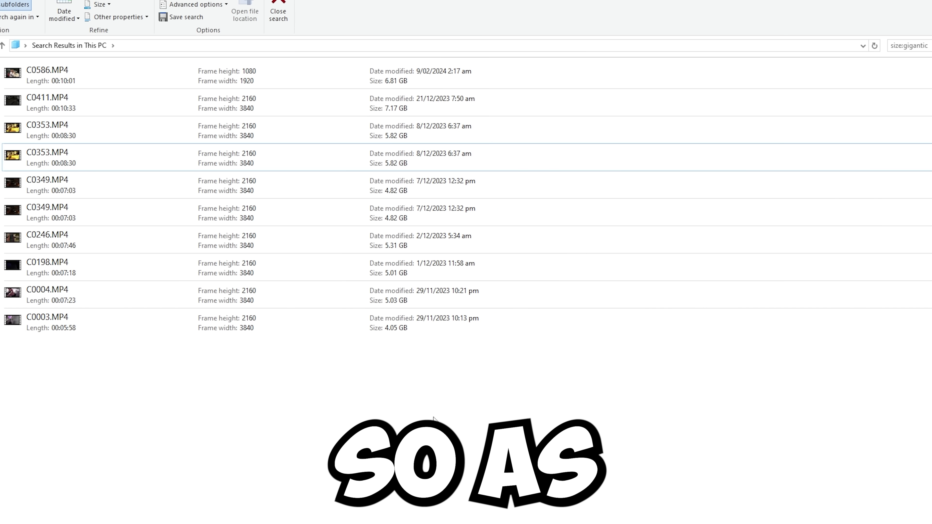
drag(434, 417, 434, 67)
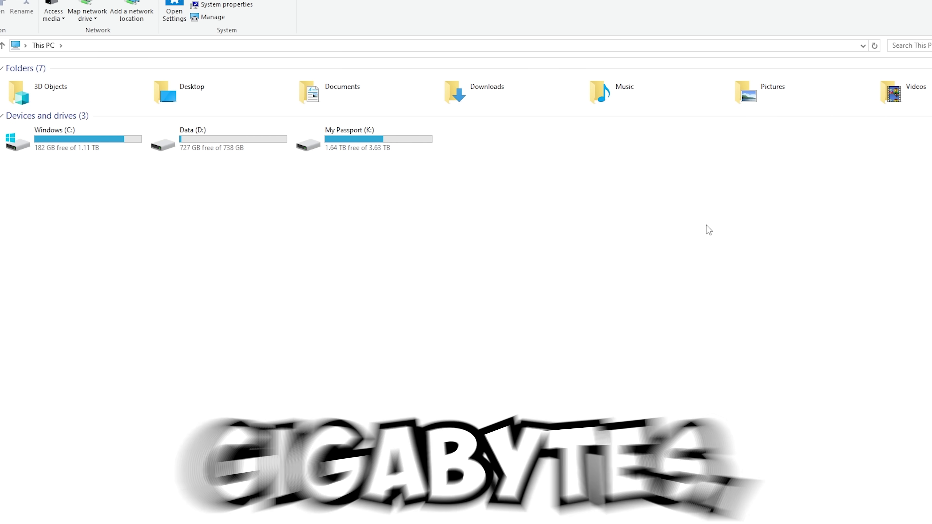
Run a size:huge search of This PC and scroll through the 1–4 GB MP4 results
click(926, 47)
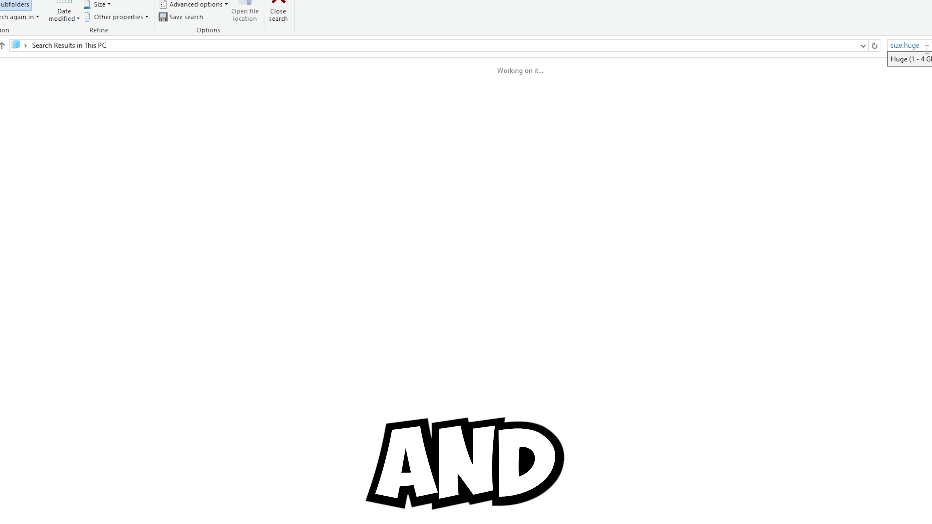
click(455, 258)
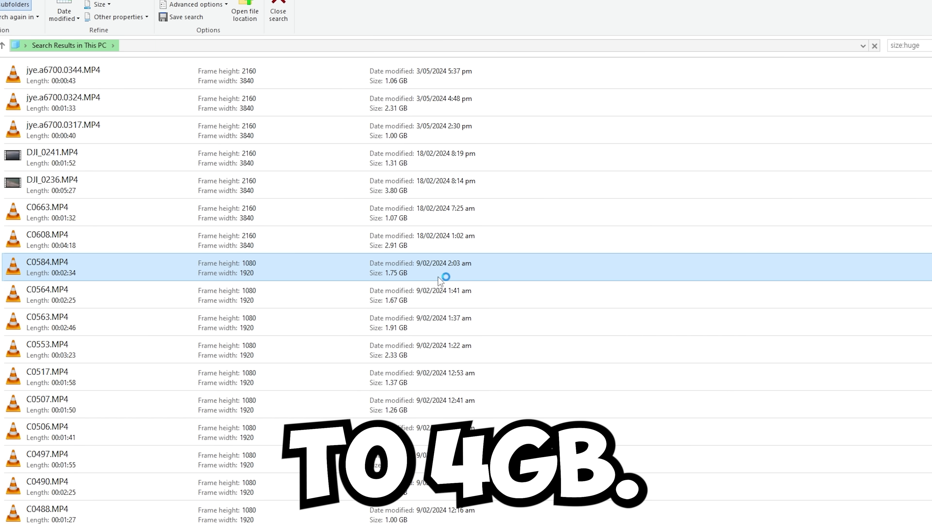
scroll(439, 278, down, 5)
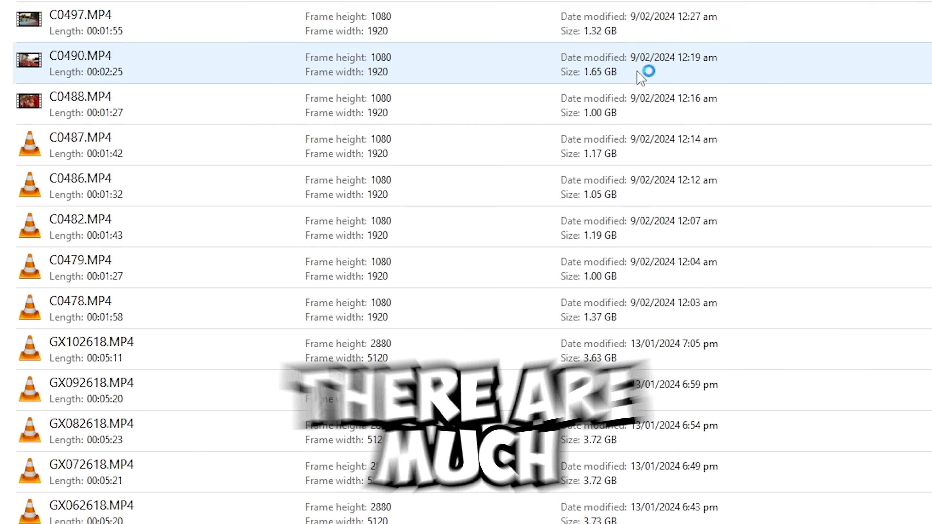
scroll(640, 77, down, 20)
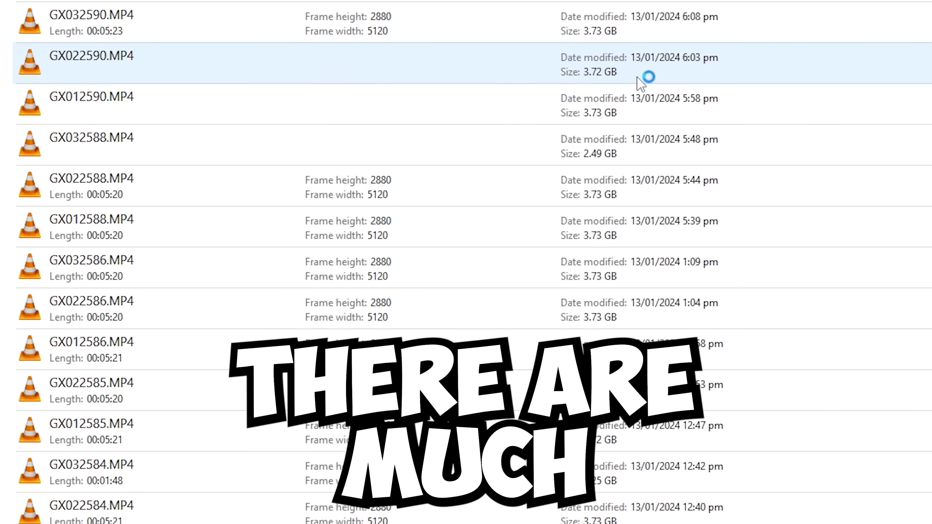
scroll(624, 83, down, 20)
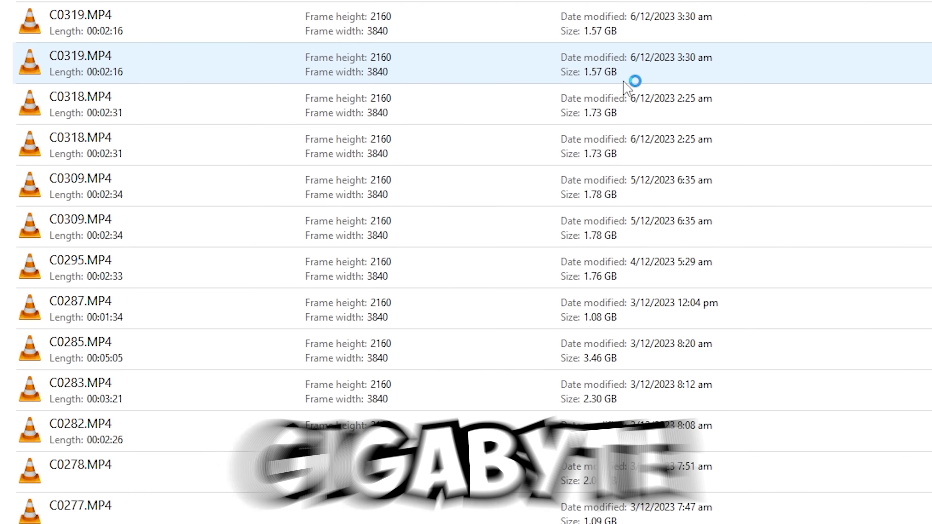
scroll(628, 91, down, 15)
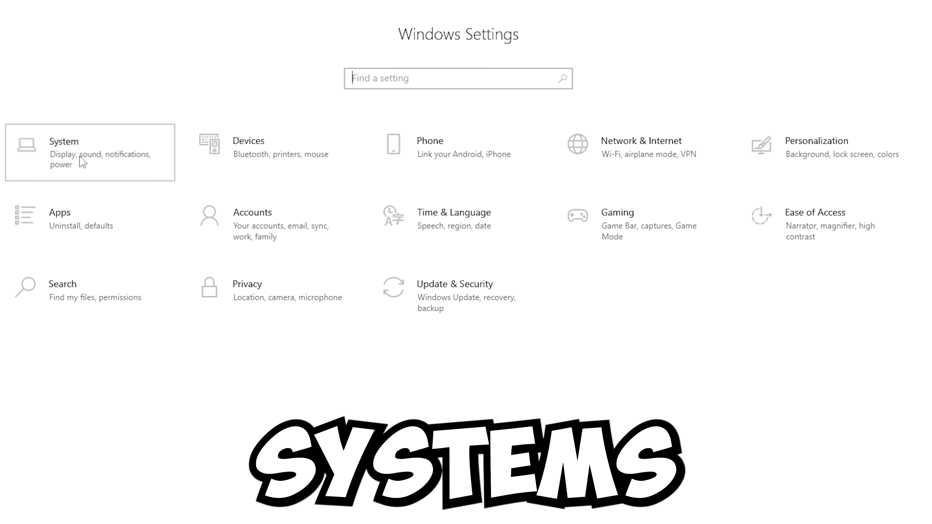
Go to System > Storage for C: and open the 69.8 GB Temporary files page
click(73, 164)
click(158, 246)
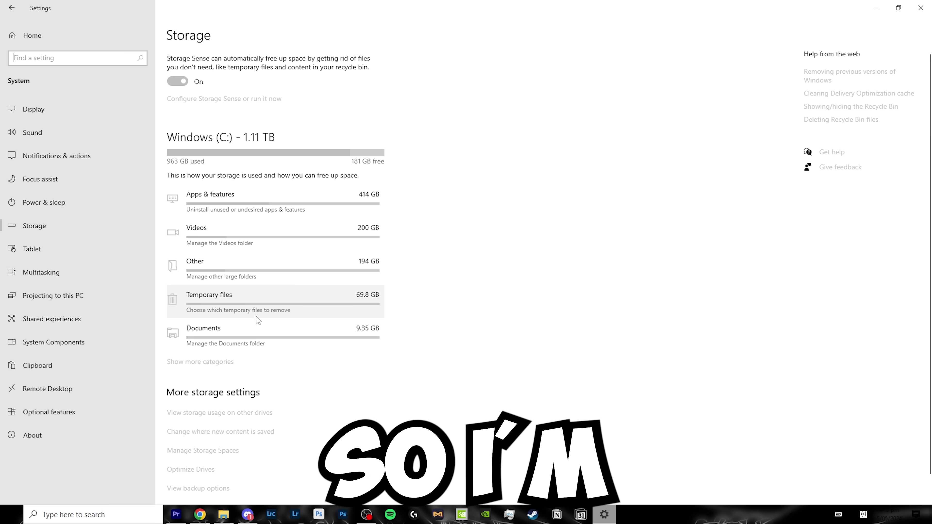
click(387, 319)
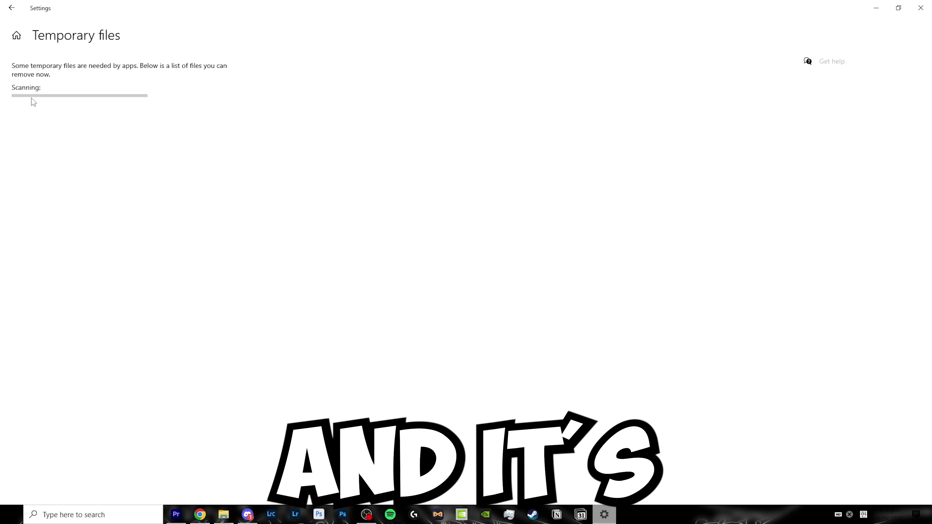